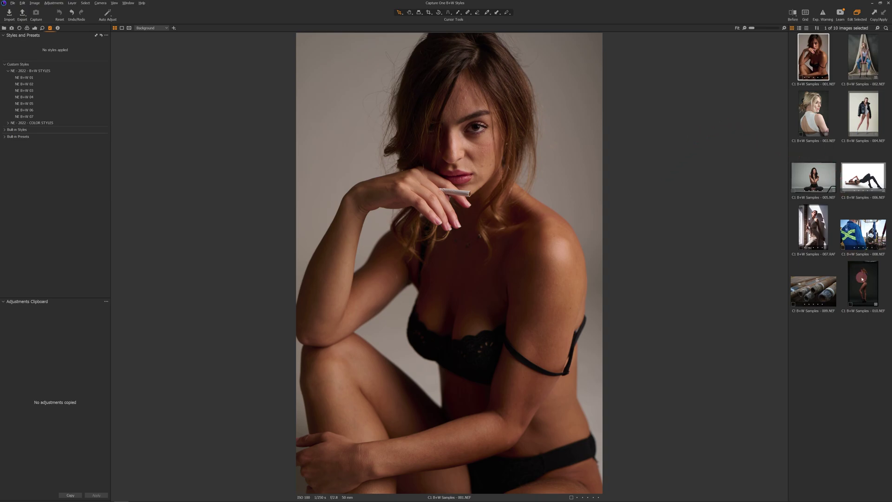
Step: Select all ten photos and apply the NE B+W 07 style to every one
key(ctrl+a)
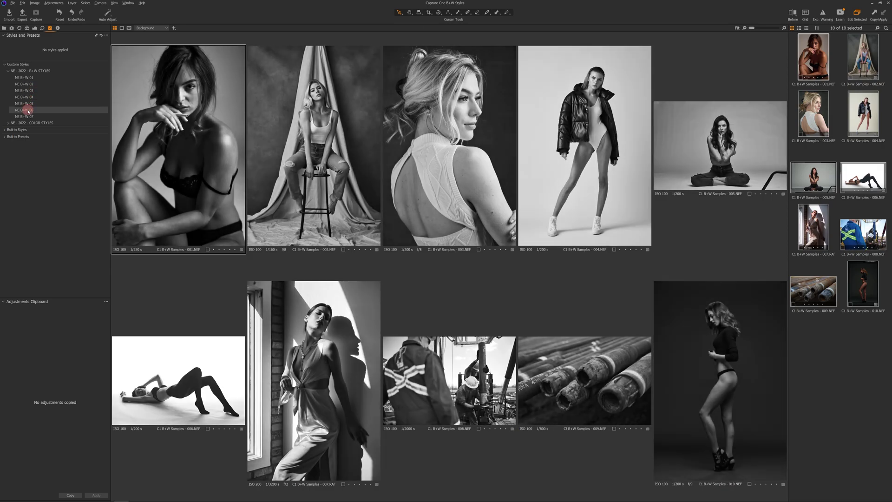
click(24, 116)
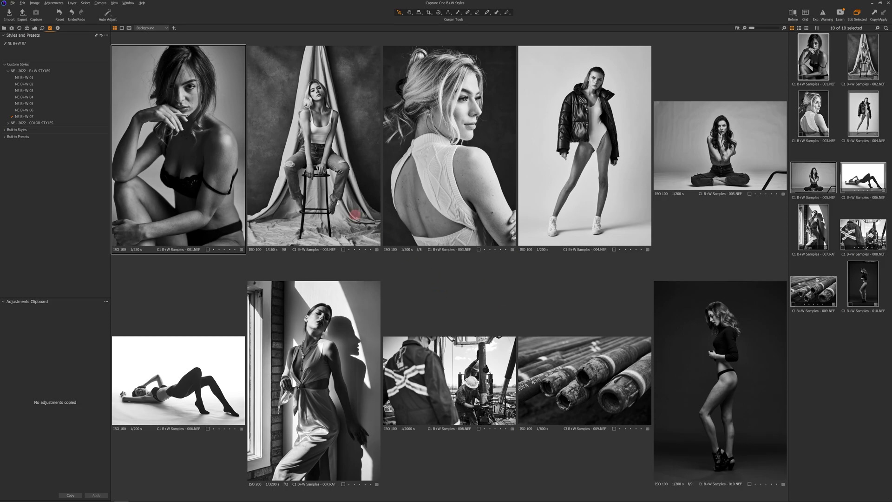
Step: Remove the style from all photos and apply NE B+W 04 to photo 001 alone
click(22, 45)
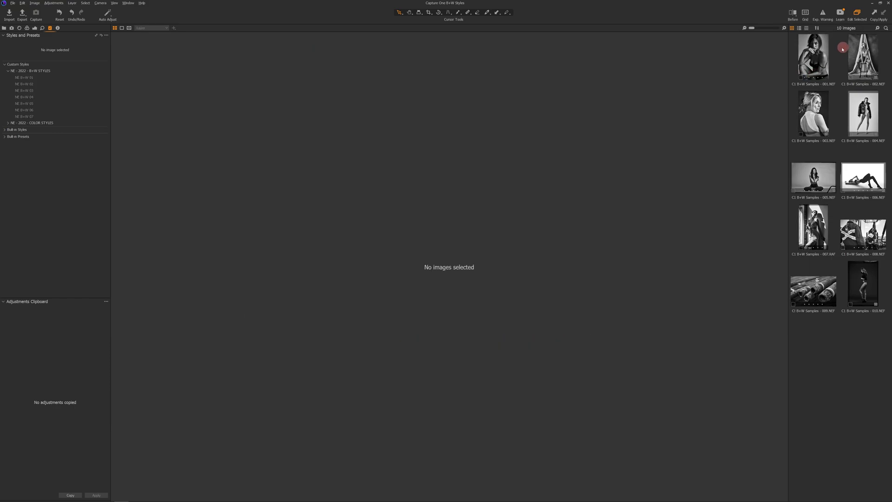
click(840, 51)
click(817, 60)
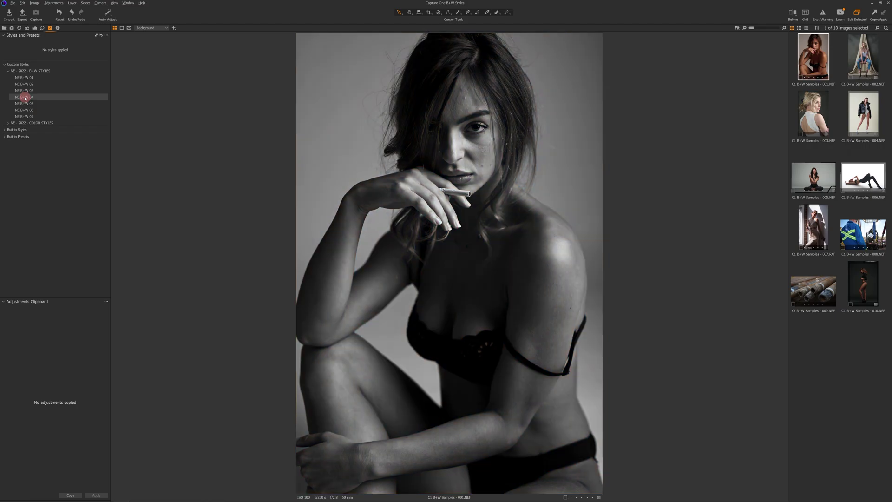
click(25, 98)
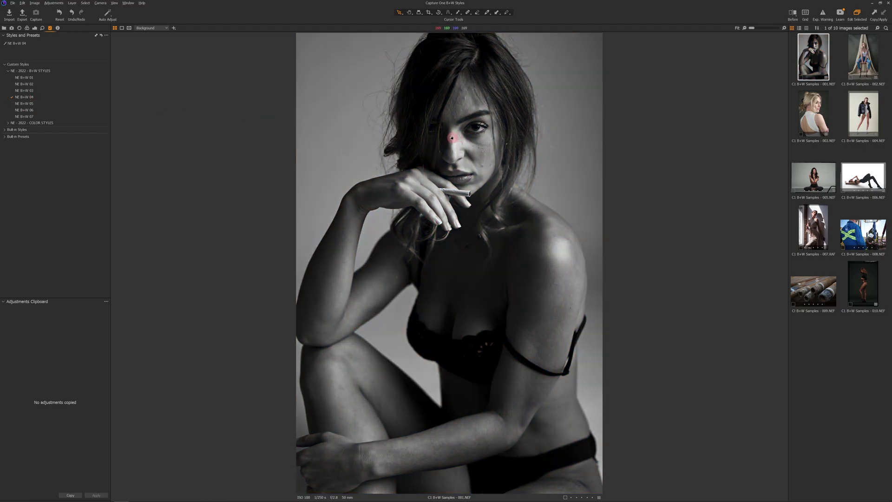
Step: Check photo 001 at 100% zoom and in a Before/After split view
key(z)
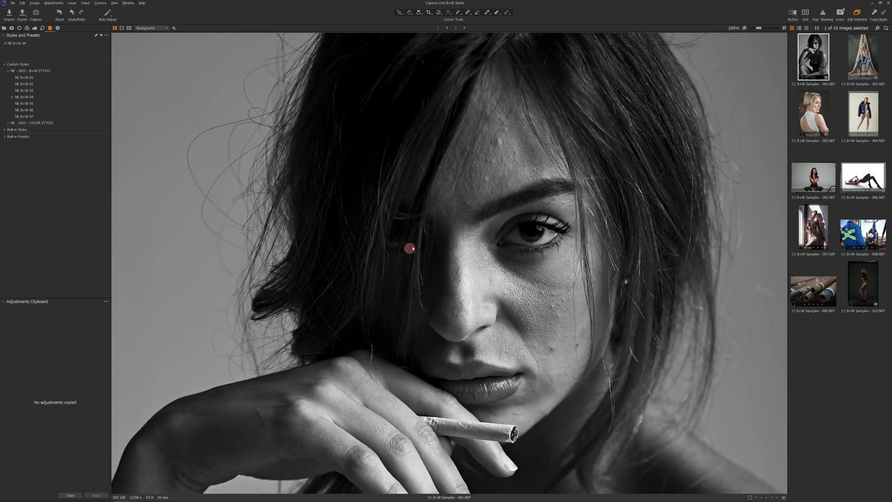
key(z)
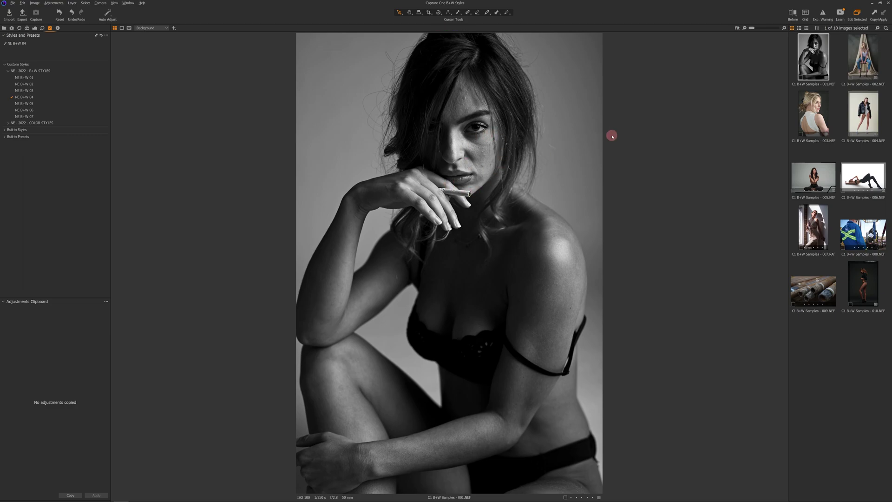
click(791, 14)
drag(450, 261, 274, 245)
Step: Apply the NE B+W 03 style to photo 002 and bring up the Color tool
click(864, 57)
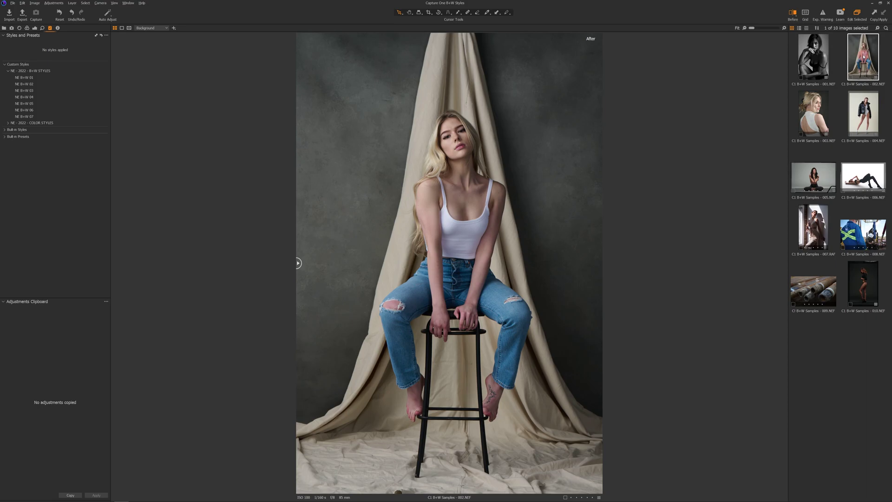
click(838, 68)
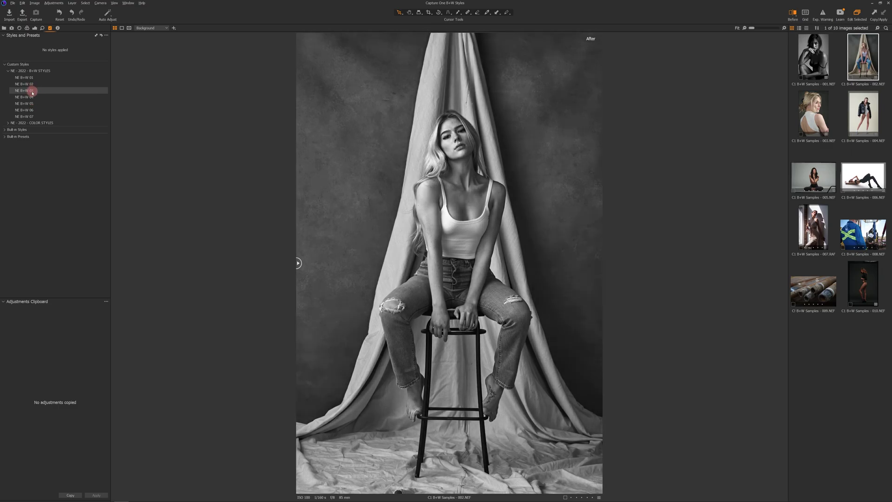
click(32, 91)
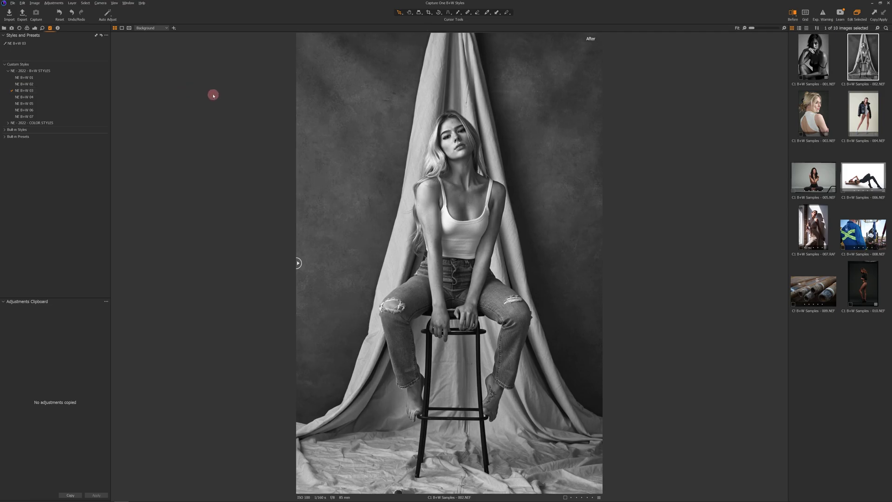
click(27, 29)
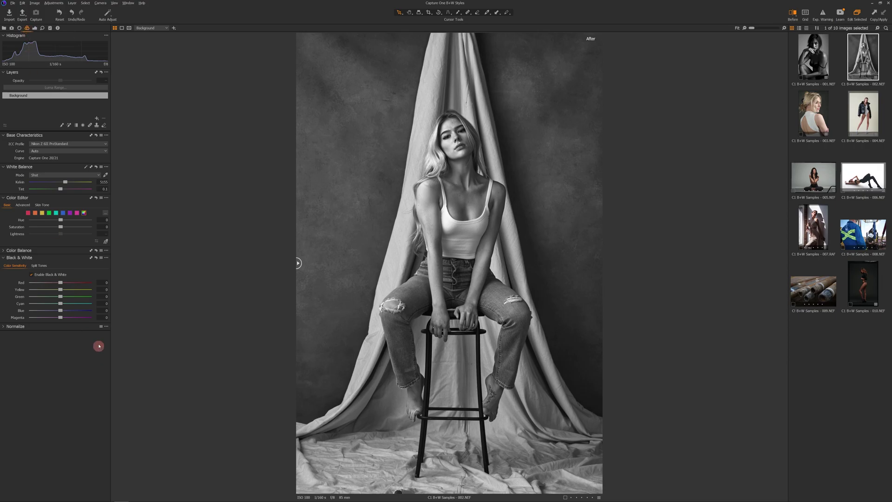
Step: Lower Red to -13 and darken Blue in the Black & White mix, then compare Before/After
click(60, 282)
drag(60, 282, 58, 283)
click(66, 312)
click(60, 313)
drag(60, 312, 72, 291)
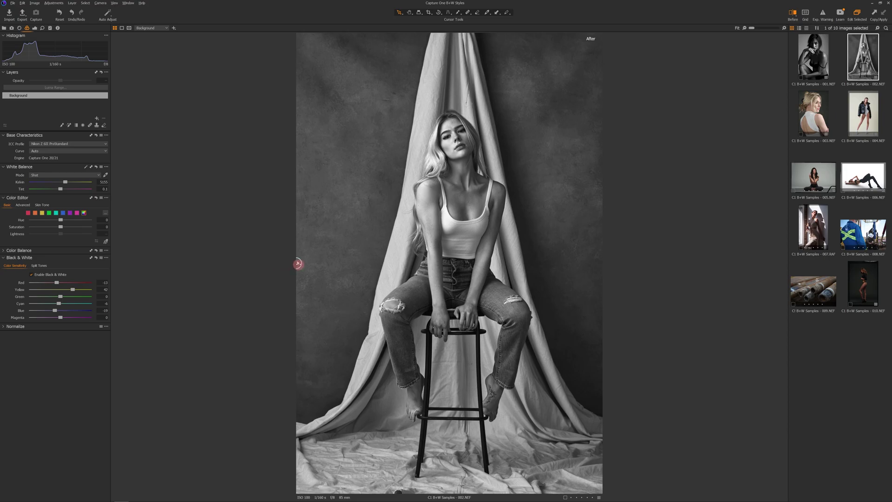
drag(299, 263, 239, 238)
Step: Apply the NE B+W 01 style to photo 003 and compare it with its colour original
click(813, 113)
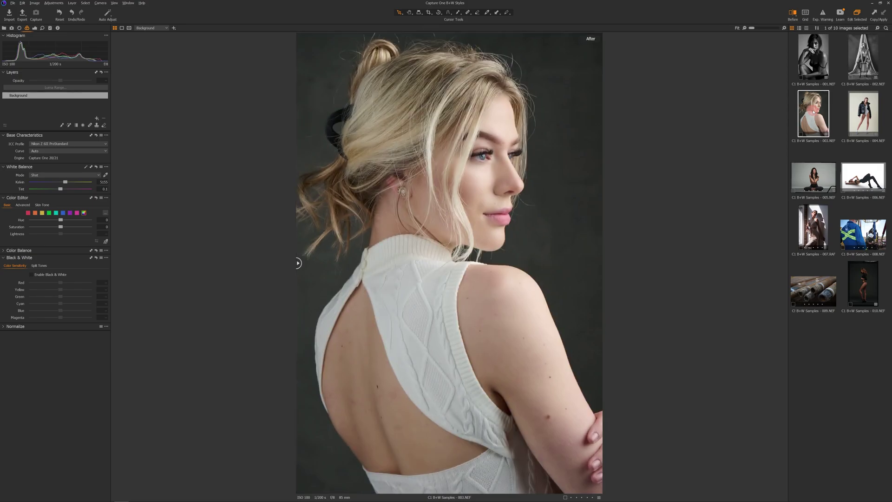
click(50, 29)
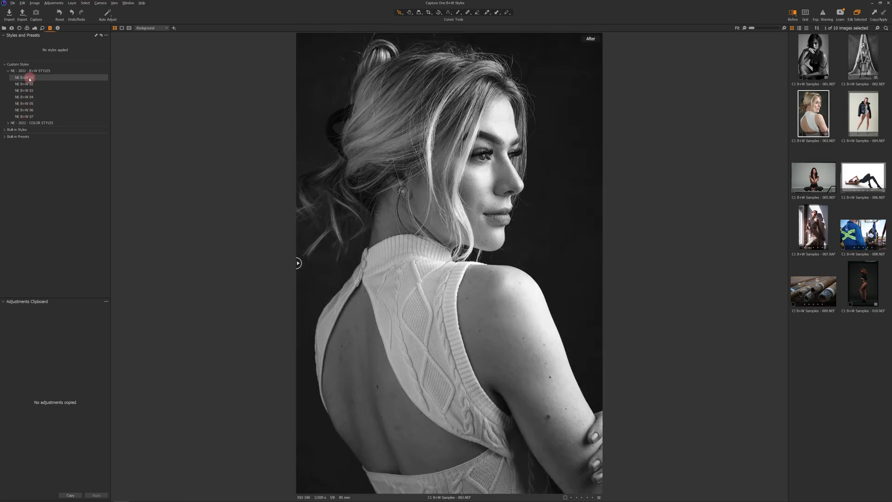
click(30, 78)
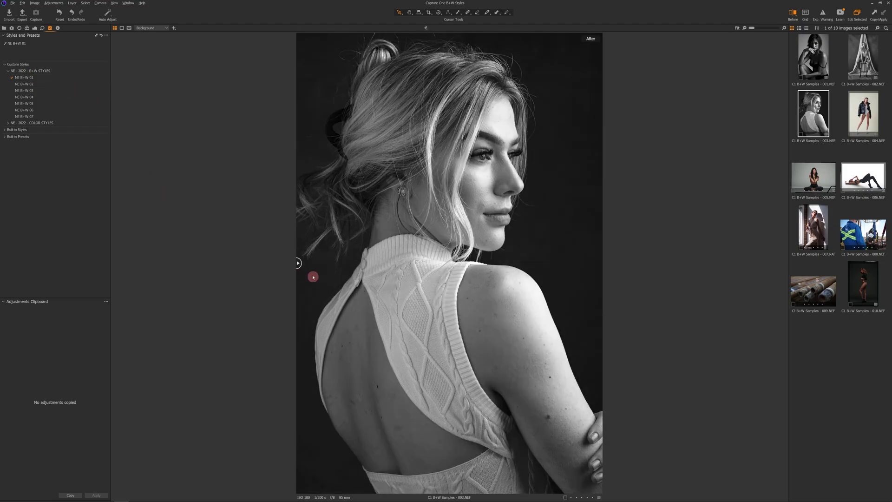
drag(297, 263, 238, 233)
click(874, 114)
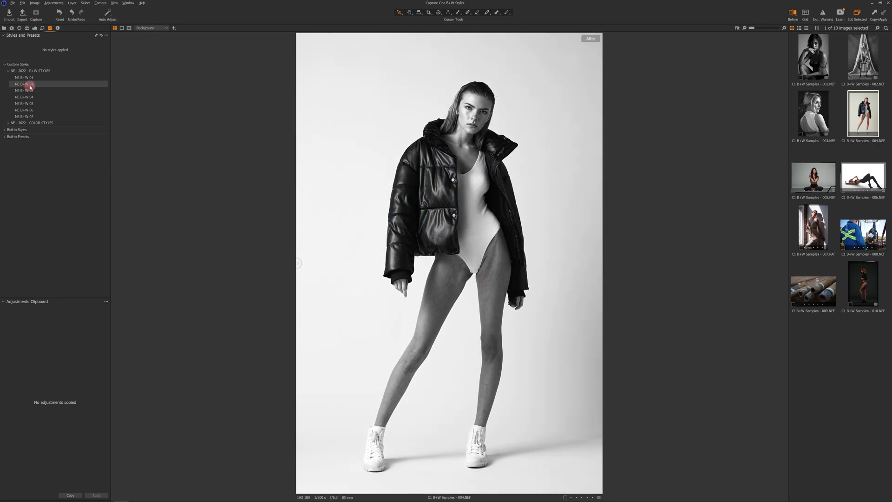
Step: Apply NE B+W 02 from the NE - 2022 - B+W STYLES set to photo 004
click(31, 86)
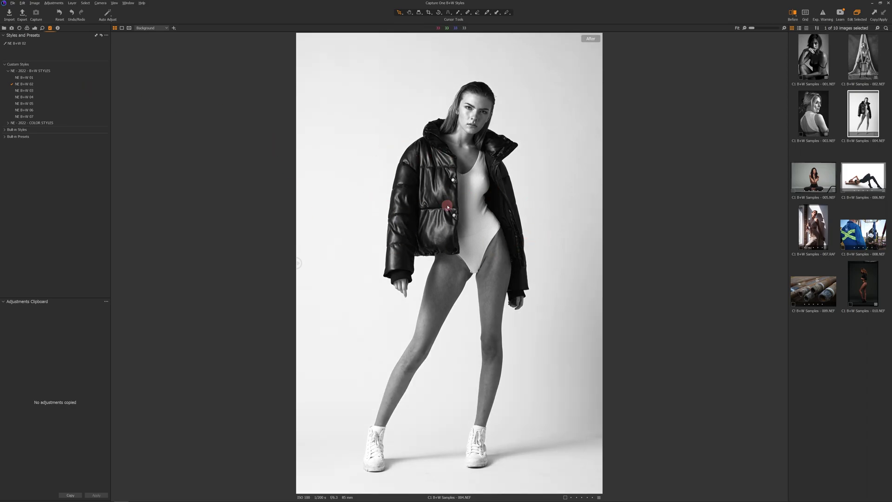
Step: Set photo 004's Black & White mix to Cyan 60 and Blue 90
click(27, 28)
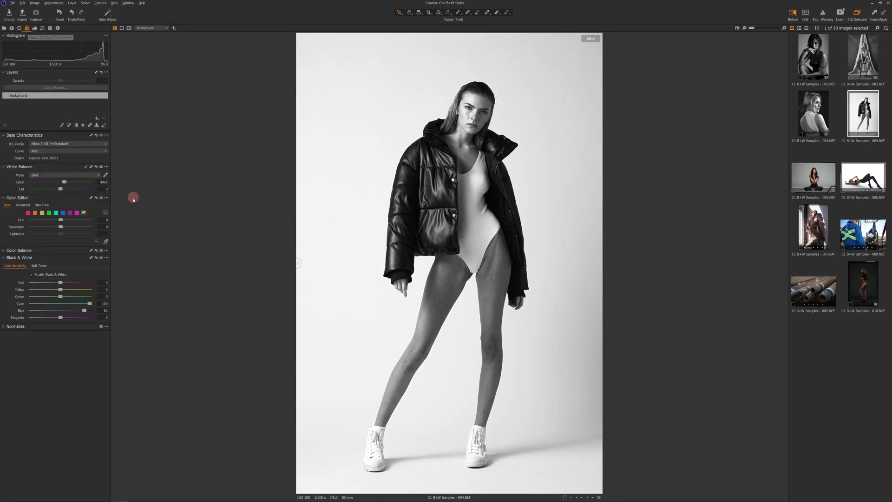
click(90, 304)
mouse_move(88, 304)
mouse_down()
mouse_move(50, 309)
mouse_move(87, 310)
mouse_move(62, 304)
mouse_move(79, 303)
mouse_up()
click(70, 303)
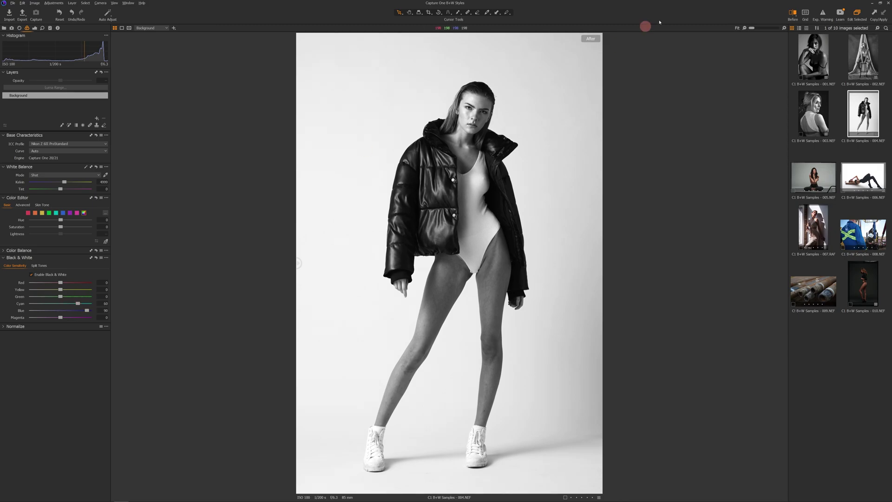
Step: Check photo 004 in a Before/After split and at 100% on the face and jacket
click(793, 14)
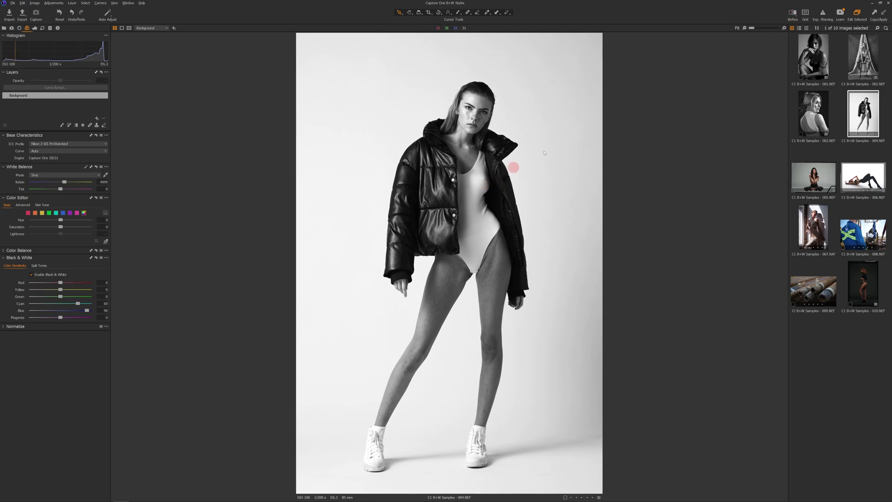
click(792, 14)
drag(450, 263, 285, 218)
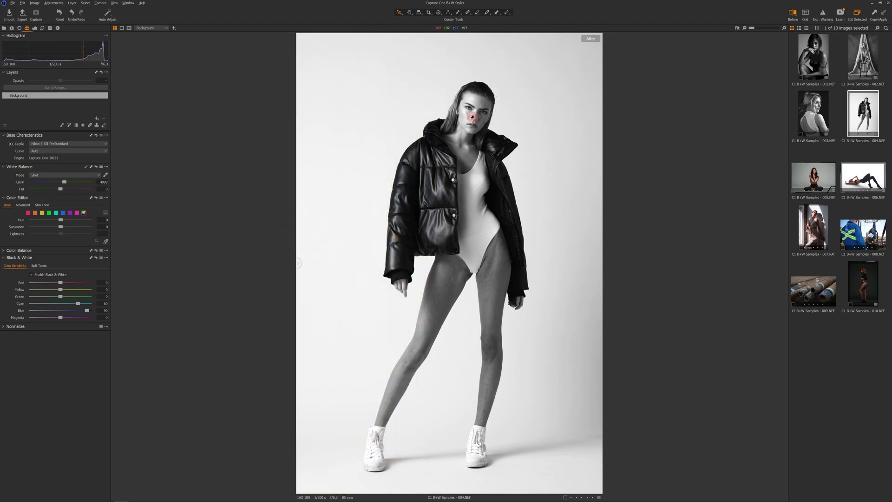
click(472, 116)
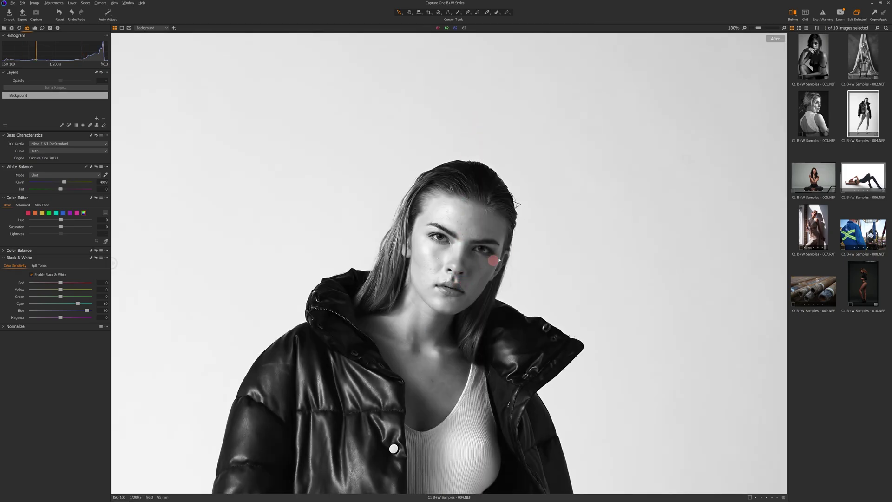
click(428, 282)
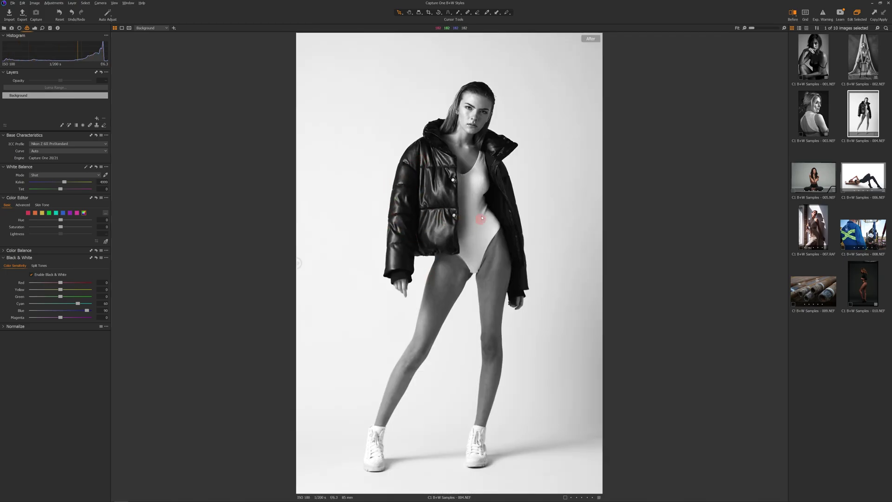
click(496, 208)
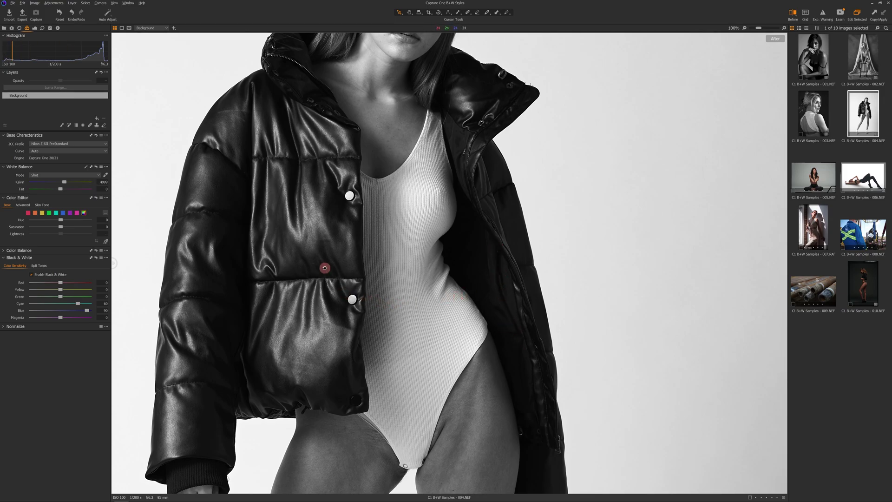
click(325, 268)
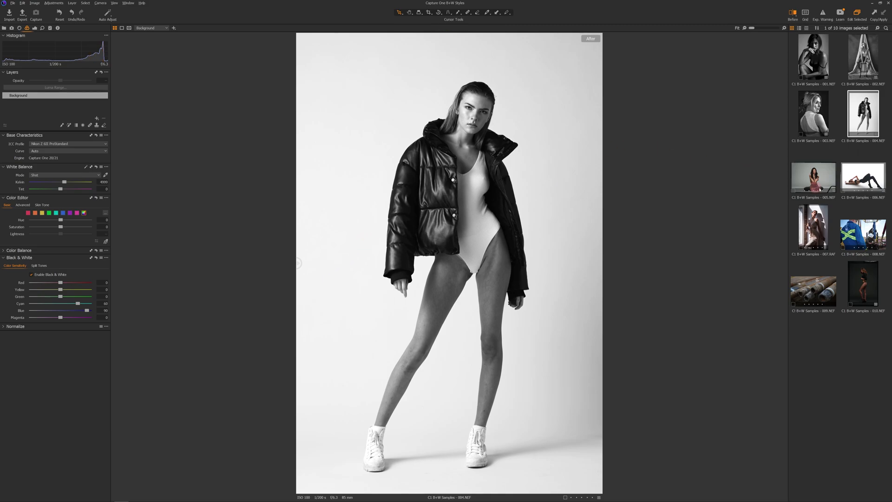
click(812, 176)
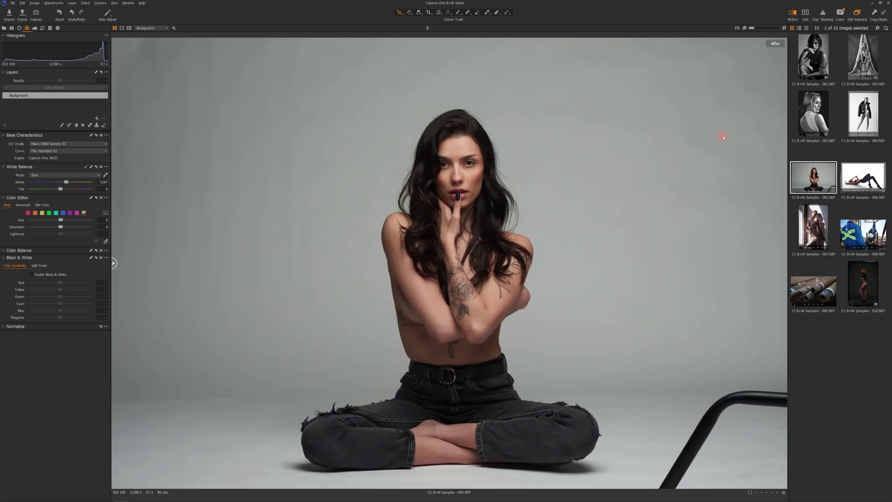
Step: Apply the NE B+W 03 style to photo 005
click(50, 29)
click(21, 77)
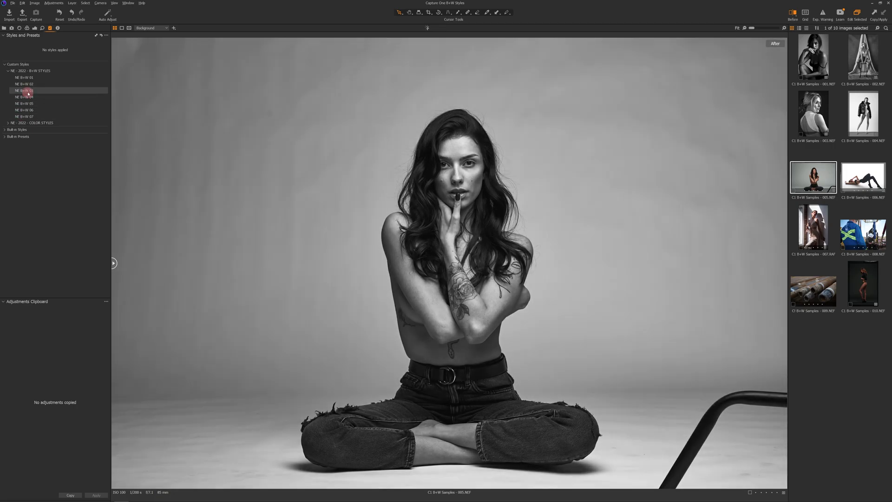
click(28, 92)
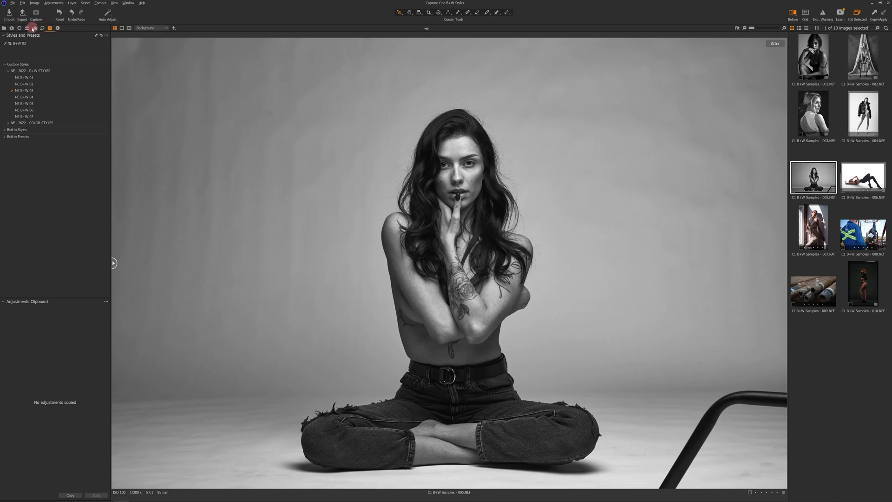
Step: Lower the Shadow value from 31 to 25 and compare against the colour original in split view
click(33, 28)
click(69, 227)
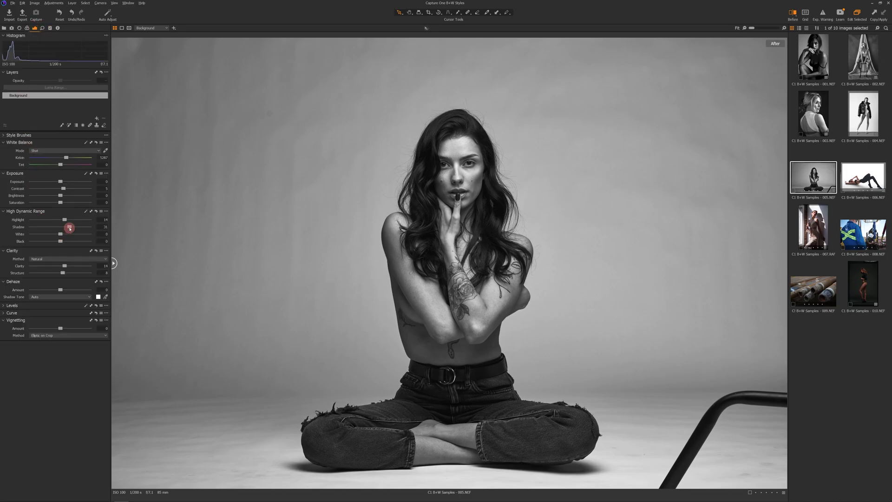
drag(71, 228, 69, 228)
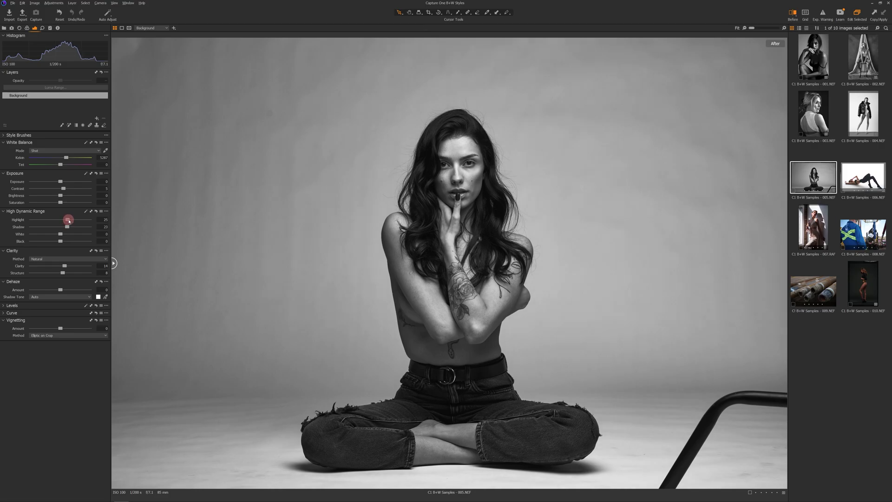
click(797, 14)
click(796, 14)
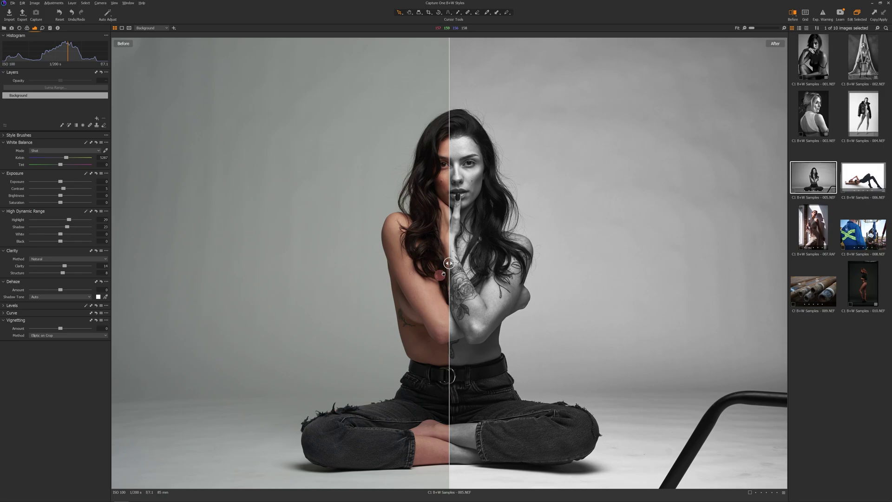
drag(445, 266, 84, 155)
Step: Apply NE B+W 05 to photo 006 and pull its Highlight slider down to -60
click(873, 182)
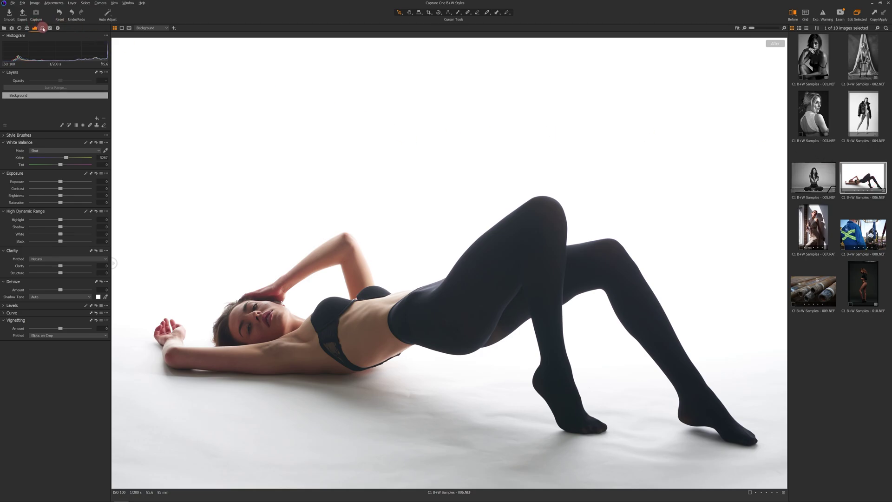
click(50, 29)
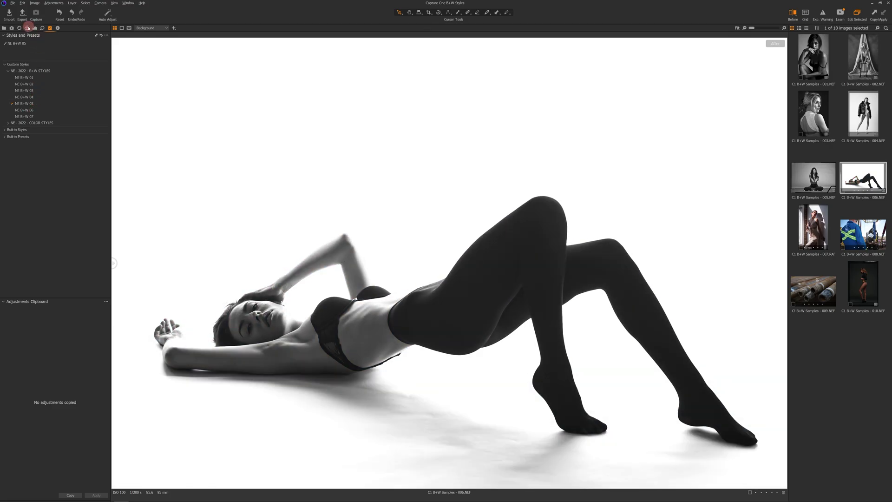
click(33, 29)
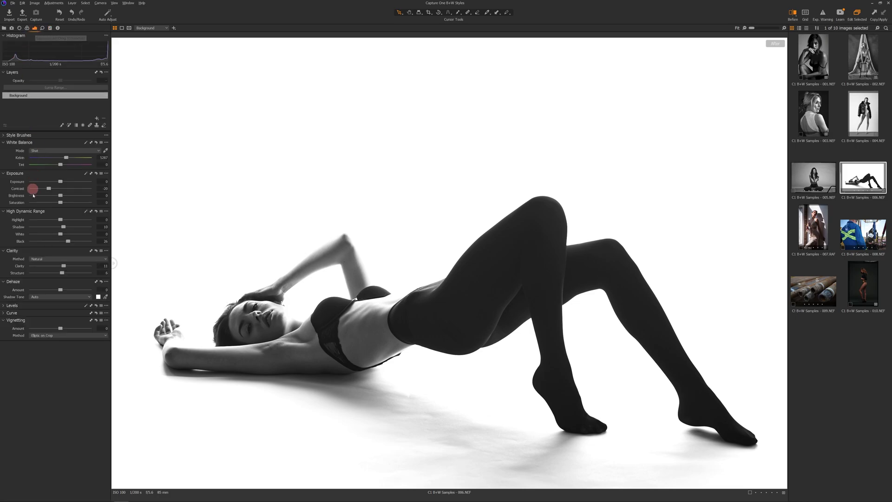
click(61, 219)
drag(60, 220, 36, 217)
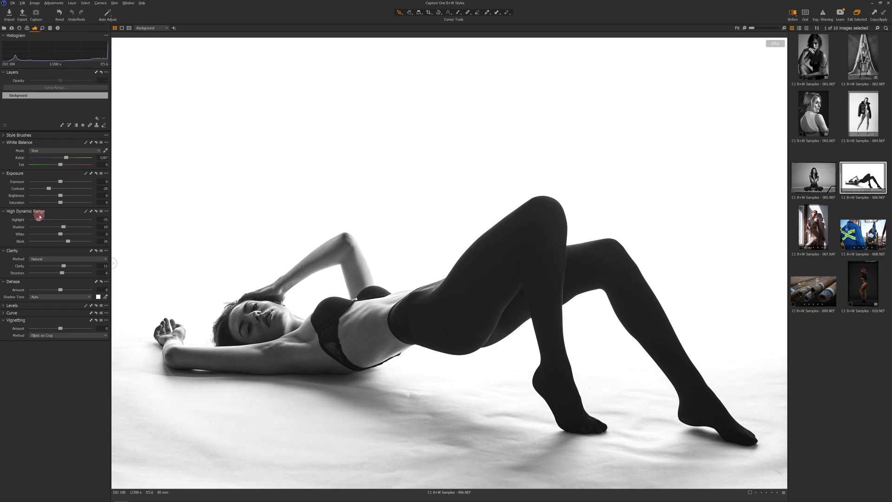
click(63, 226)
Step: Inspect photo 006's elbow at 100% and compare it with the colour original in split view
click(256, 328)
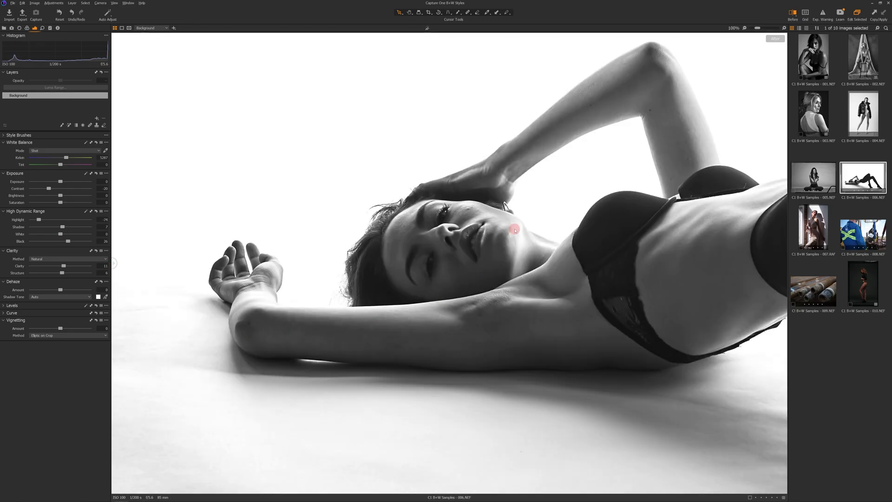
click(499, 250)
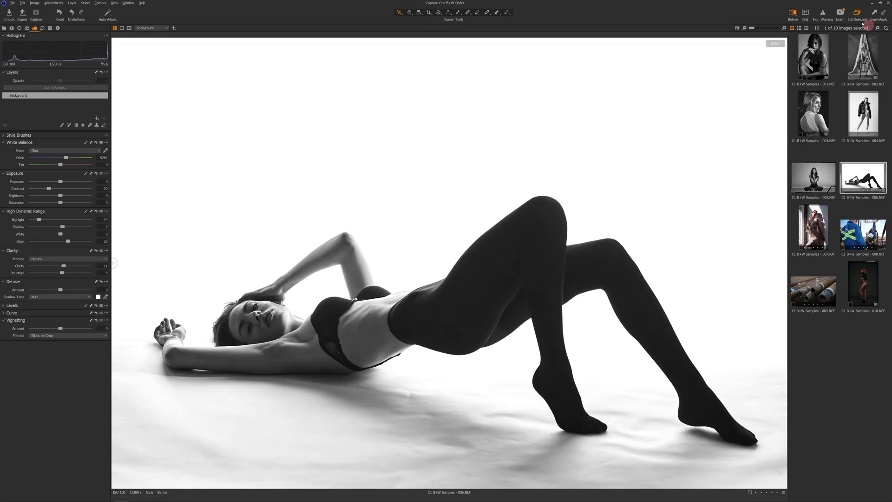
click(795, 15)
drag(446, 259, 85, 219)
drag(115, 263, 70, 224)
Step: Apply NE B+W 06 to photo 007, darken Red and brighten Yellow and Cyan in its mix
click(821, 231)
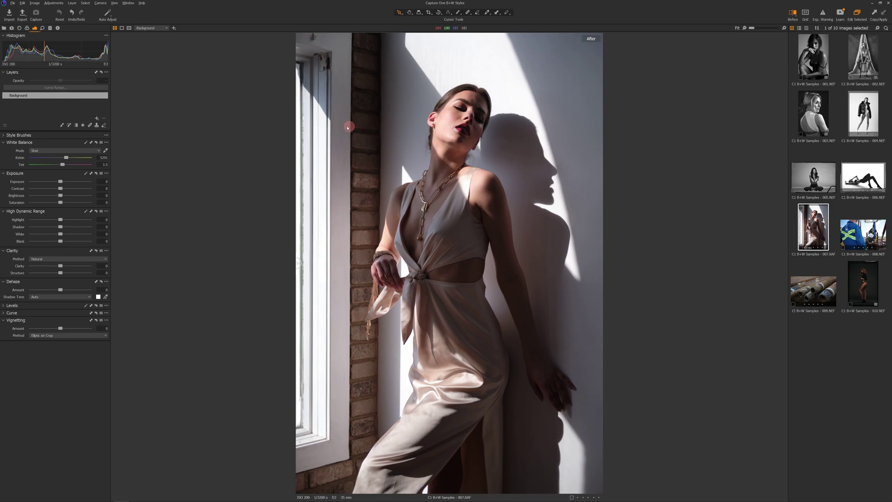
click(50, 28)
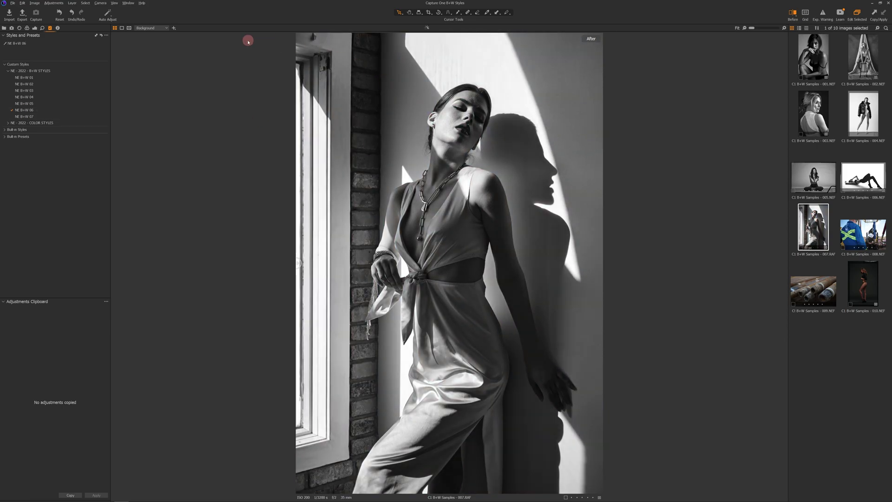
click(34, 28)
drag(61, 282, 56, 284)
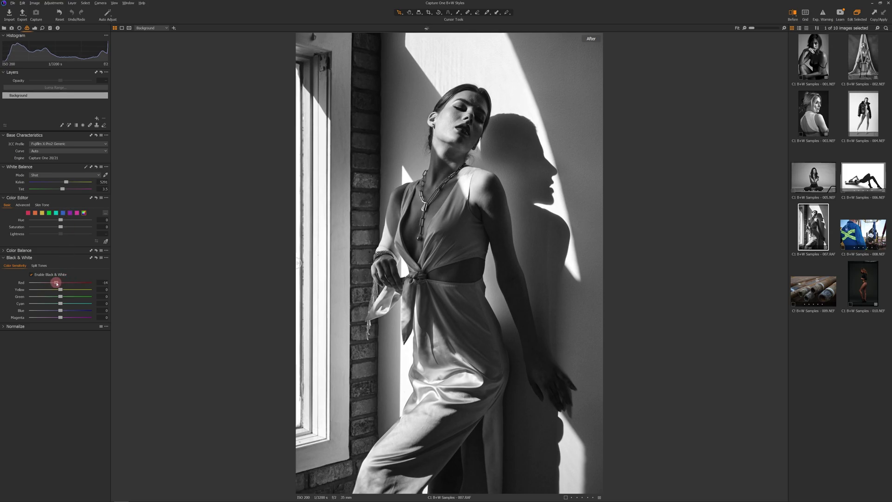
click(60, 291)
drag(66, 290, 68, 289)
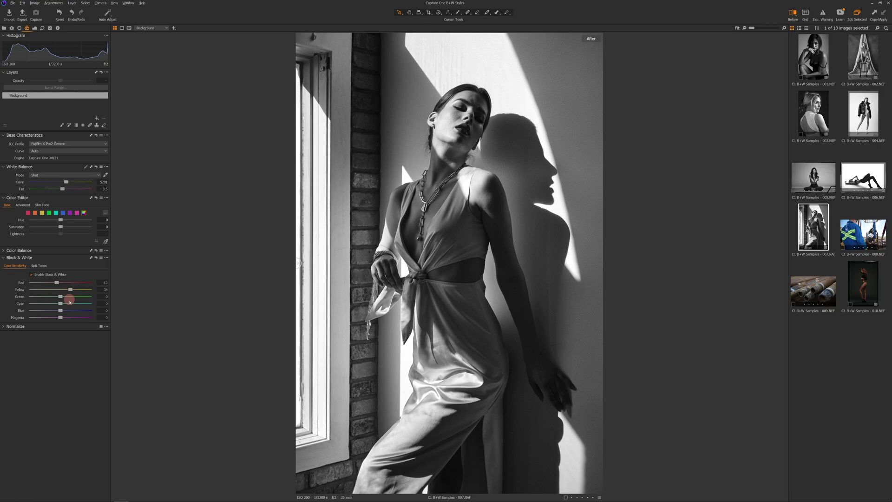
click(61, 306)
mouse_move(60, 306)
mouse_down()
mouse_move(72, 298)
mouse_move(61, 298)
mouse_up()
drag(70, 289, 76, 291)
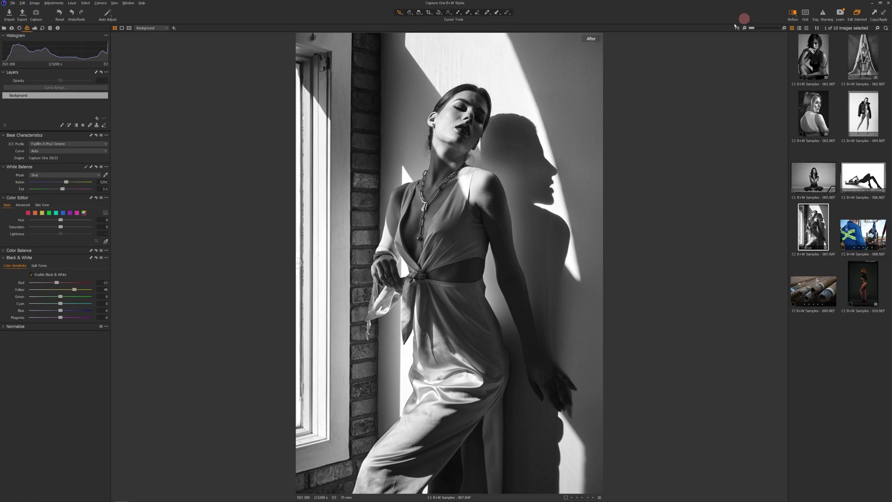
Step: Compare photo 007 with its colour original and inspect the face and necklace at 100%
drag(300, 259, 262, 223)
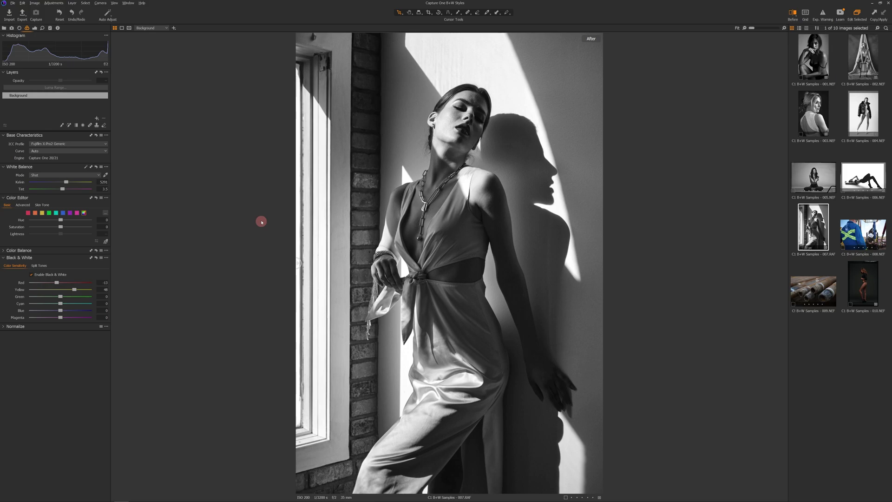
click(470, 120)
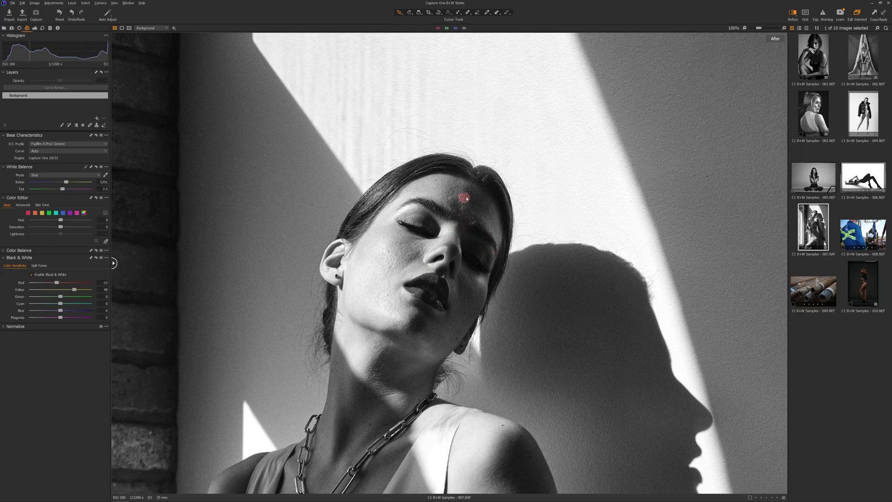
drag(376, 387, 458, 116)
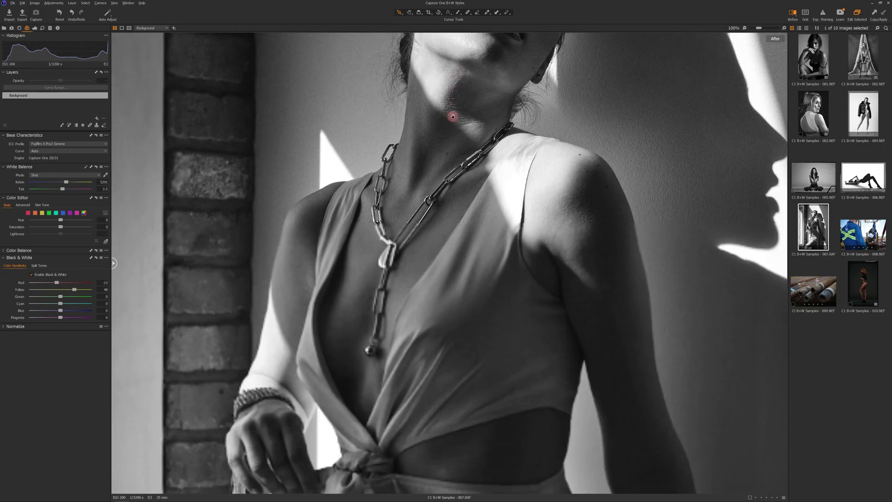
click(452, 226)
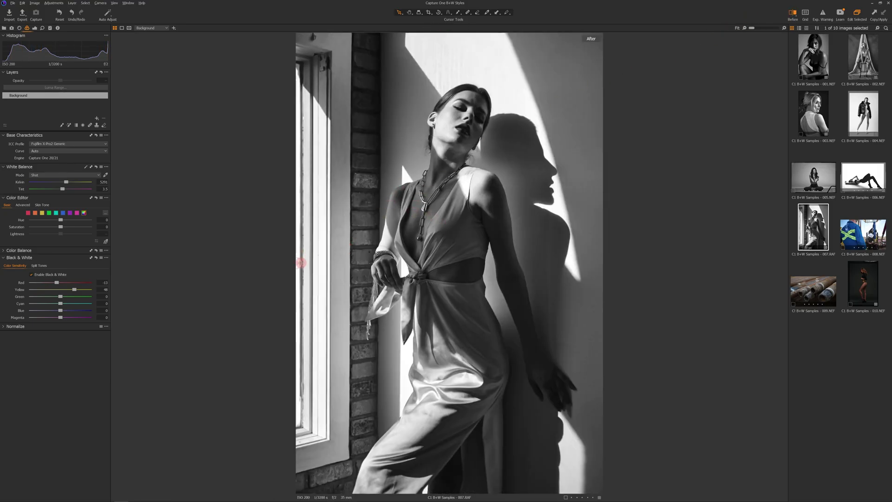
drag(299, 264, 283, 225)
Step: Apply the NE B+W 07 style to rig workers photo 008 and compare against the colour original
click(864, 238)
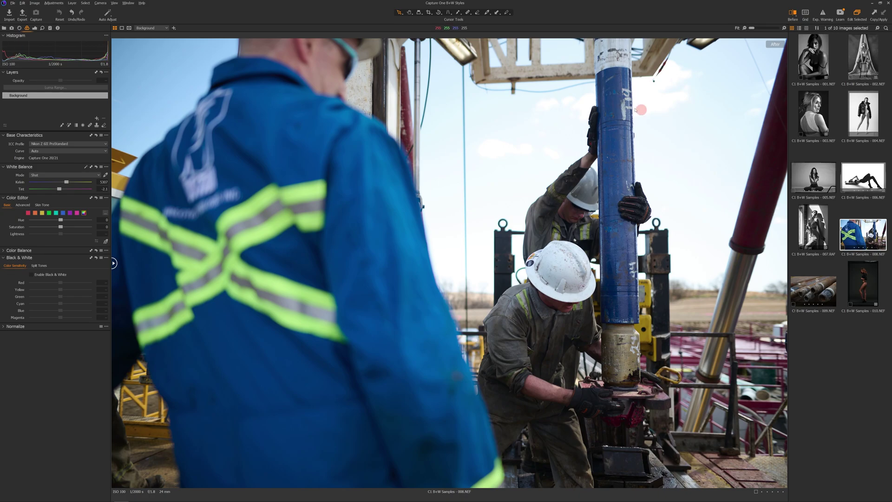
click(51, 27)
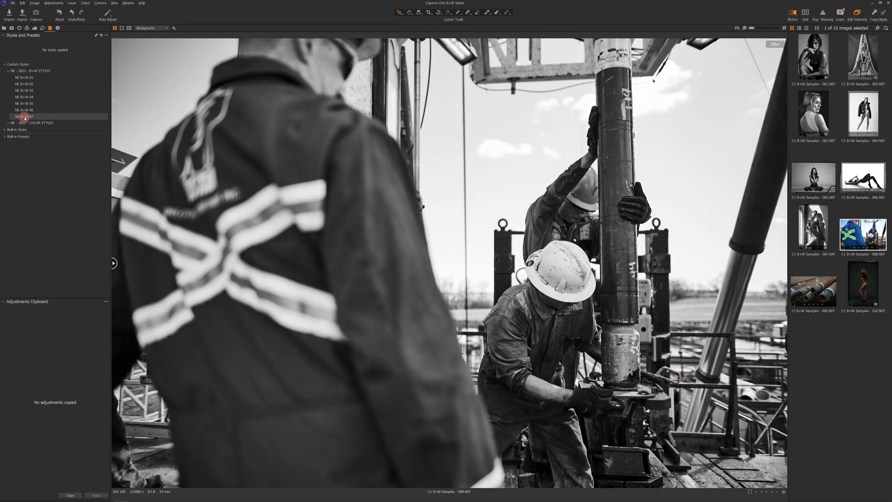
click(25, 116)
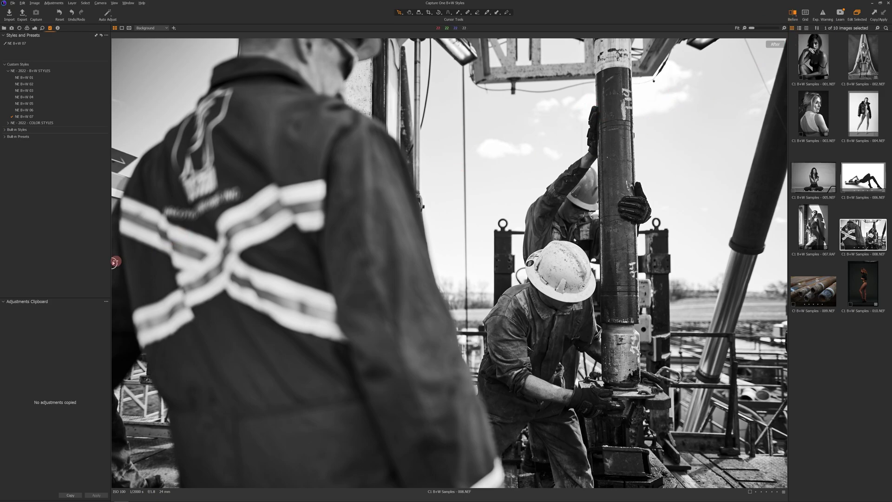
drag(113, 262, 79, 213)
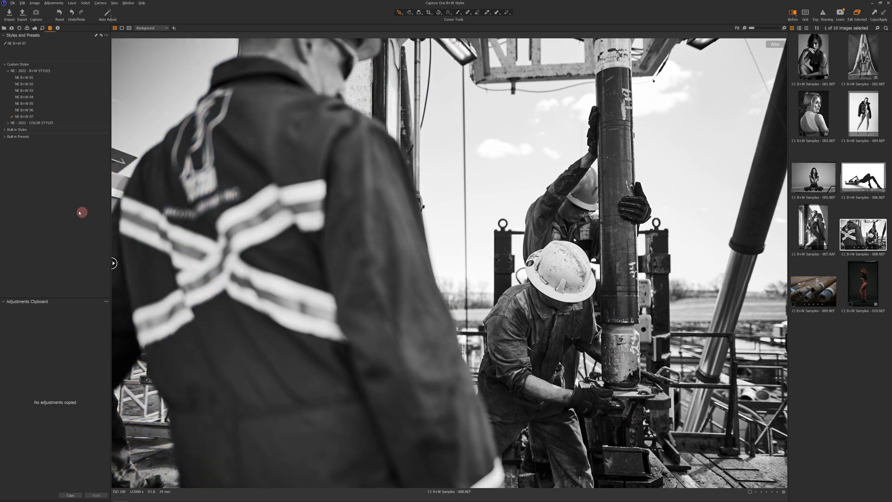
Step: Apply the NE B+W 07 style to rusty pipes photo 009 and compare with the colour original
click(822, 286)
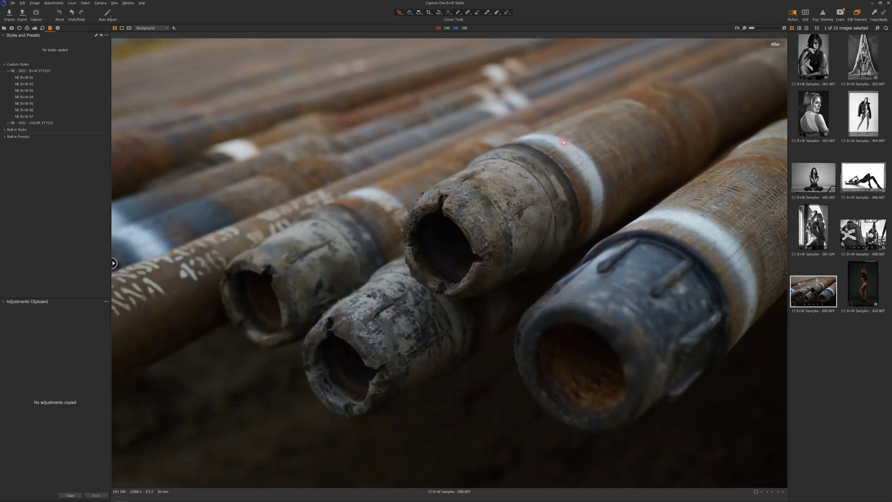
click(30, 117)
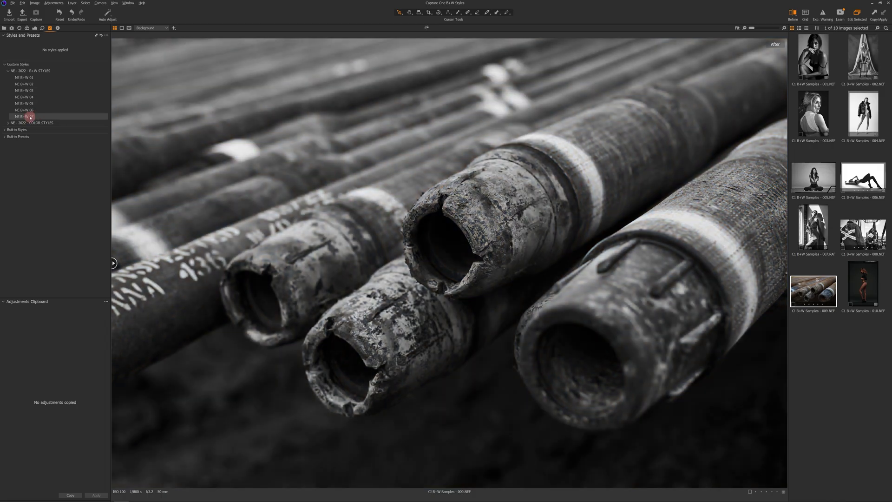
click(30, 116)
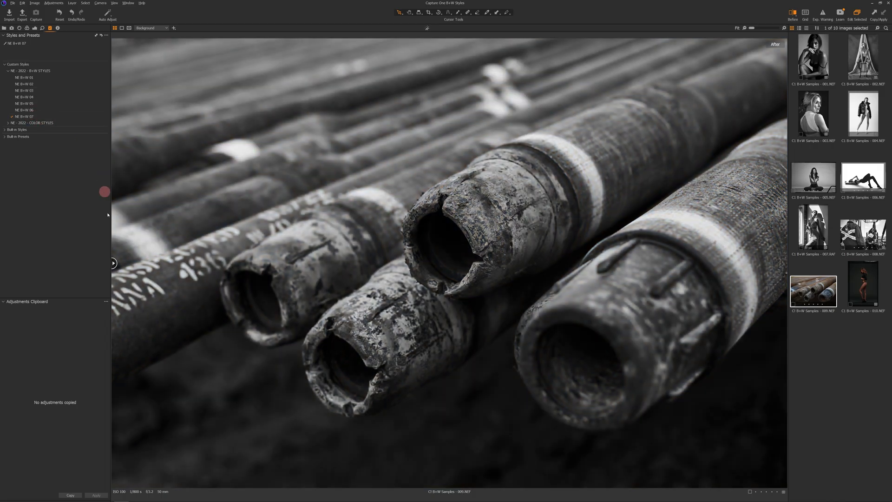
drag(121, 266, 93, 197)
Step: Inspect the pipe openings at 100% against the colour original, then move on to photo 010
click(437, 259)
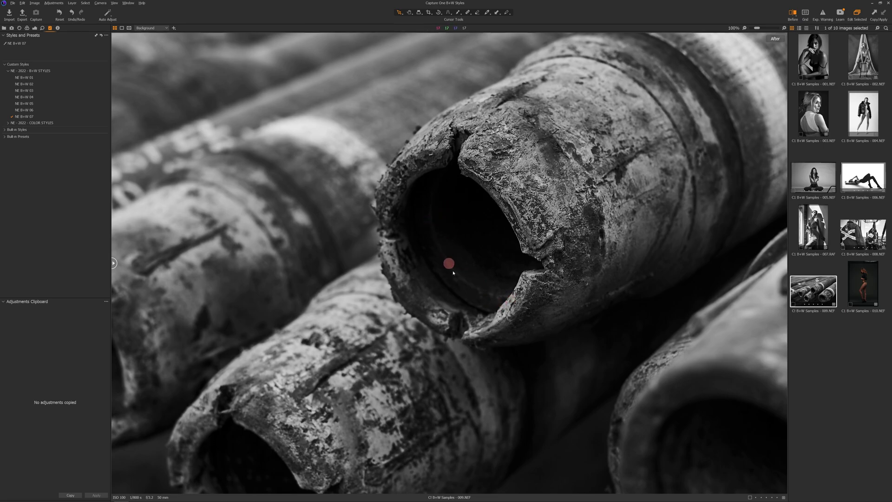
drag(325, 355, 369, 265)
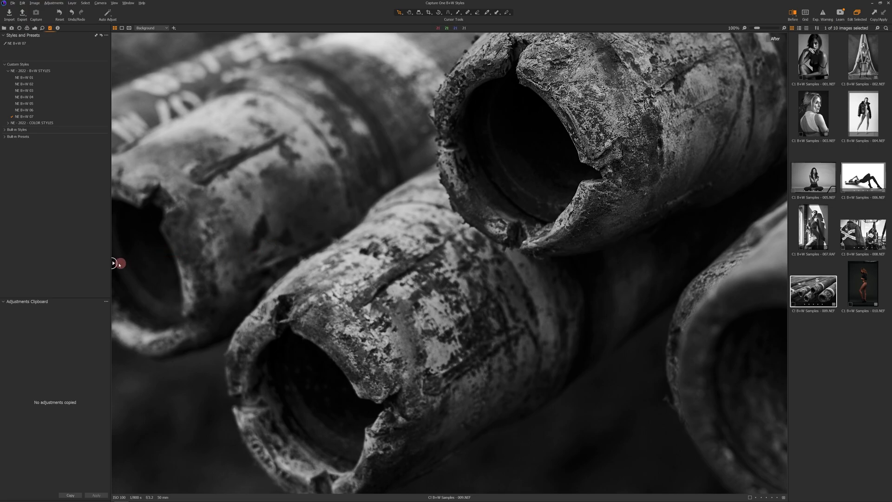
drag(113, 263, 86, 175)
click(506, 178)
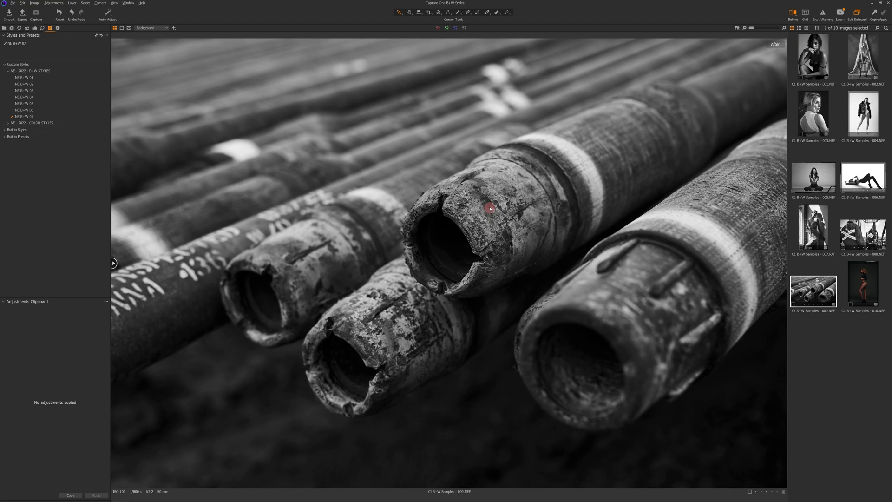
click(868, 282)
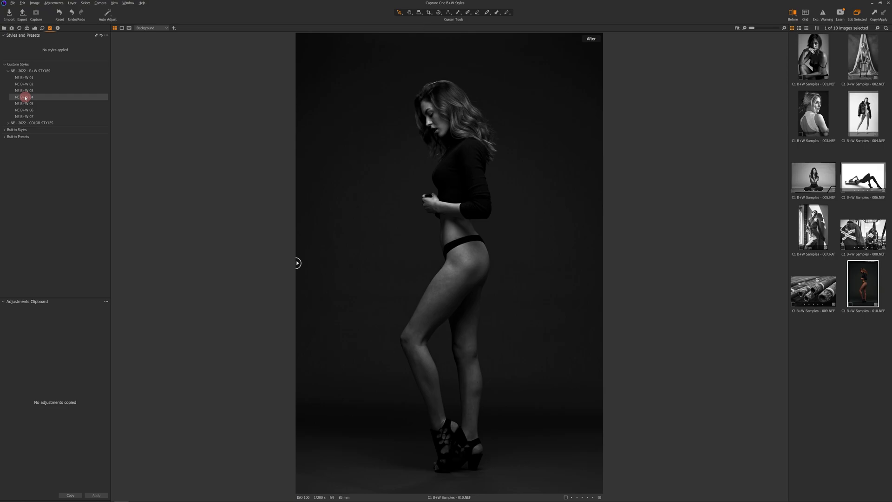
Step: Give photo 010 the NE B+W 04 style, set Shadow to 17, and compare with the original
click(26, 97)
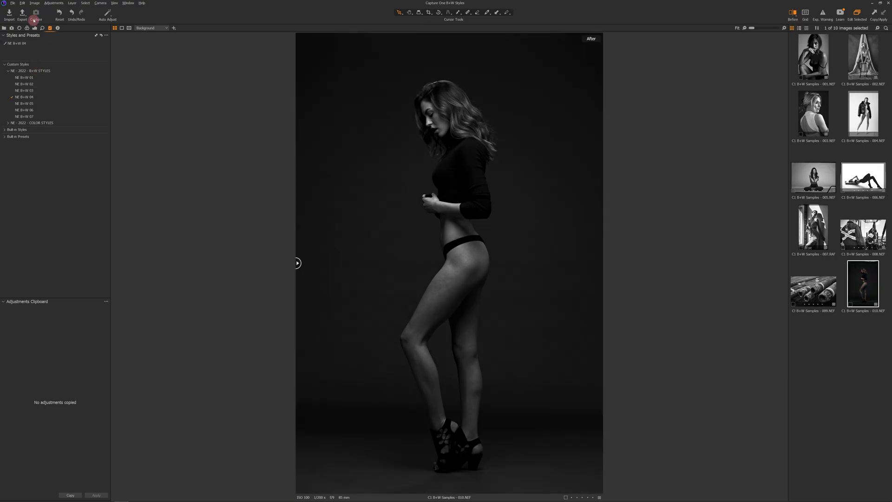
click(35, 28)
click(71, 202)
click(64, 227)
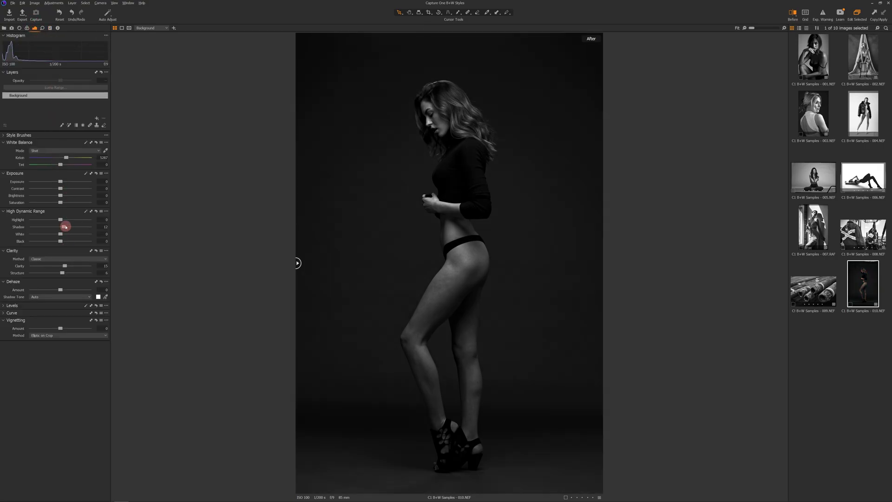
drag(66, 229, 67, 228)
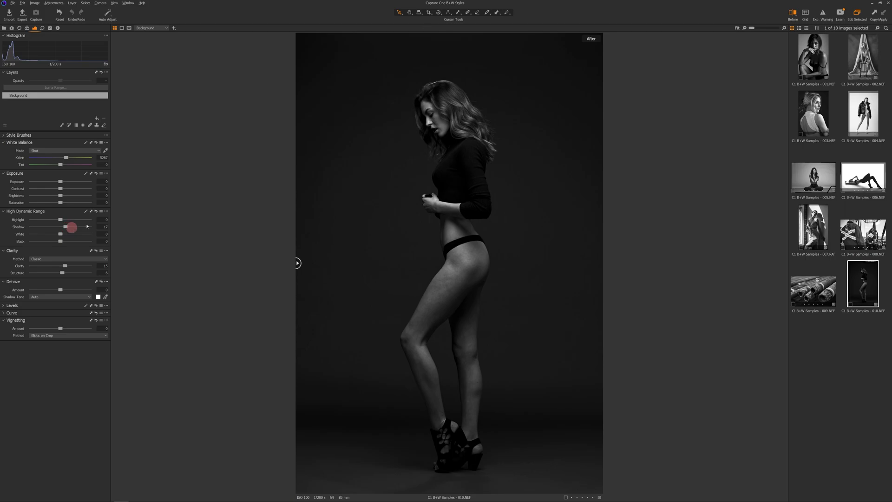
drag(298, 263, 217, 213)
Step: Select all ten photos with Ctrl+A to view the black-and-white results in a grid
key(ctrl+a)
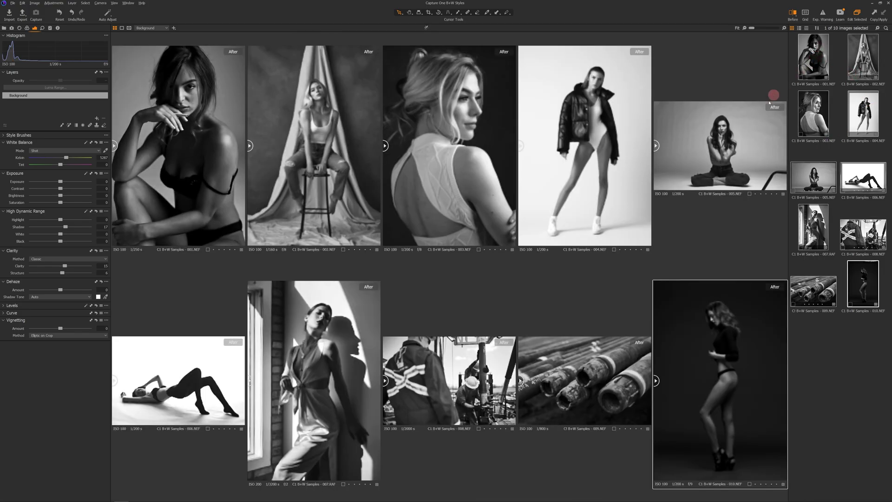